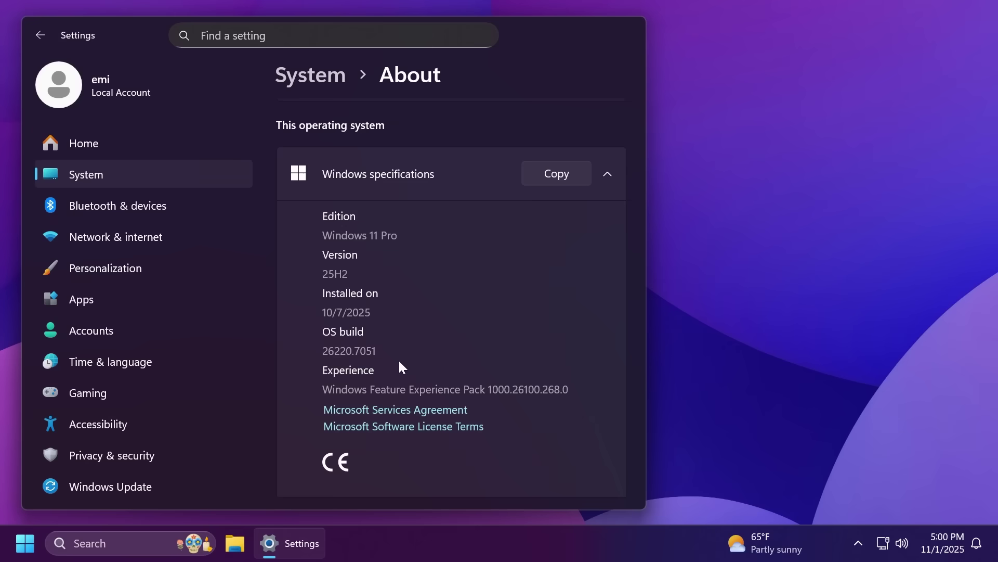
Confirm the Windows Insider Program is on the Dev Channel under Windows Update, then close Settings.
{"action": "left_click", "coordinate": [148, 481]}
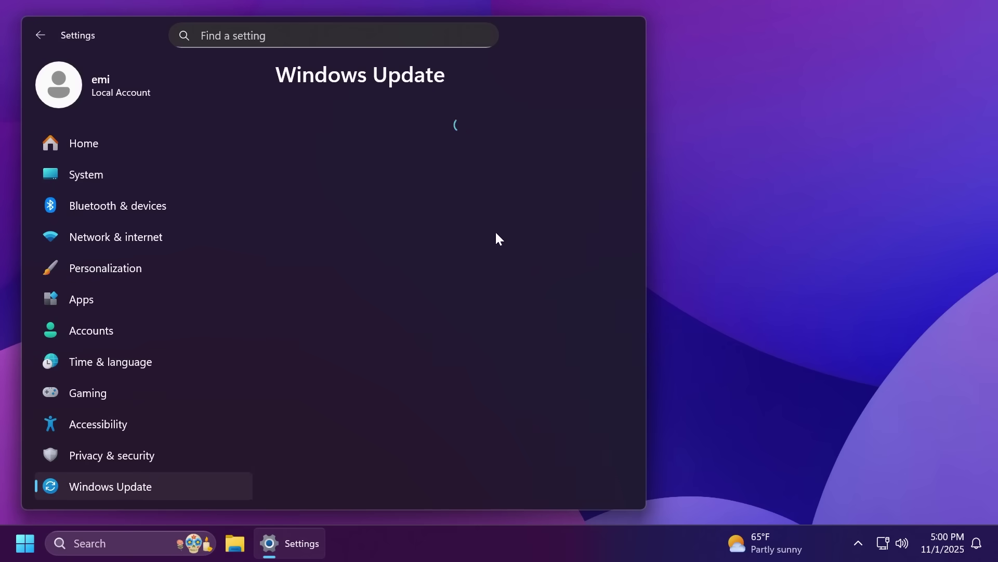
{"action": "scroll", "coordinate": [405, 312], "scroll_direction": "down", "scroll_amount": 3}
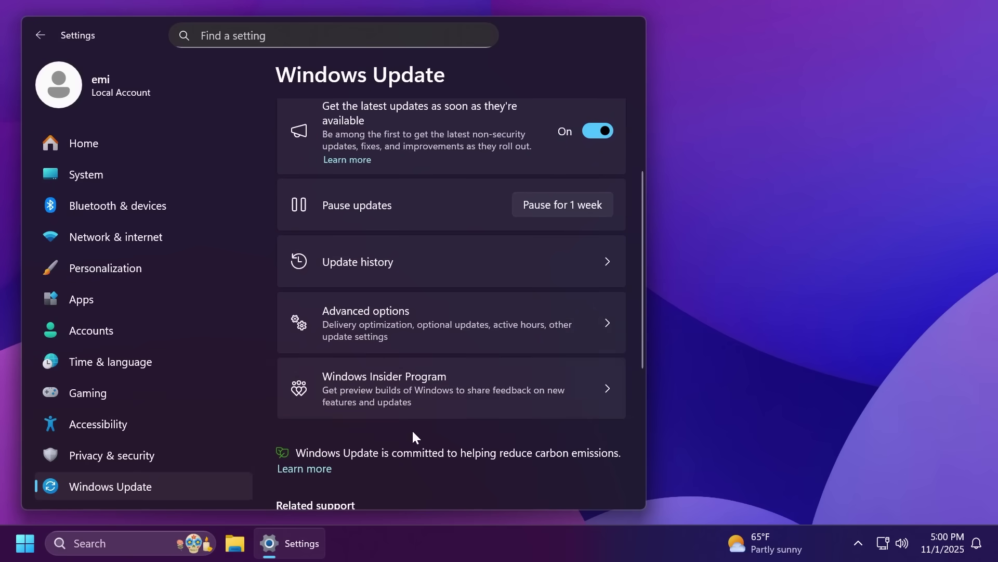
{"action": "left_click", "coordinate": [411, 387]}
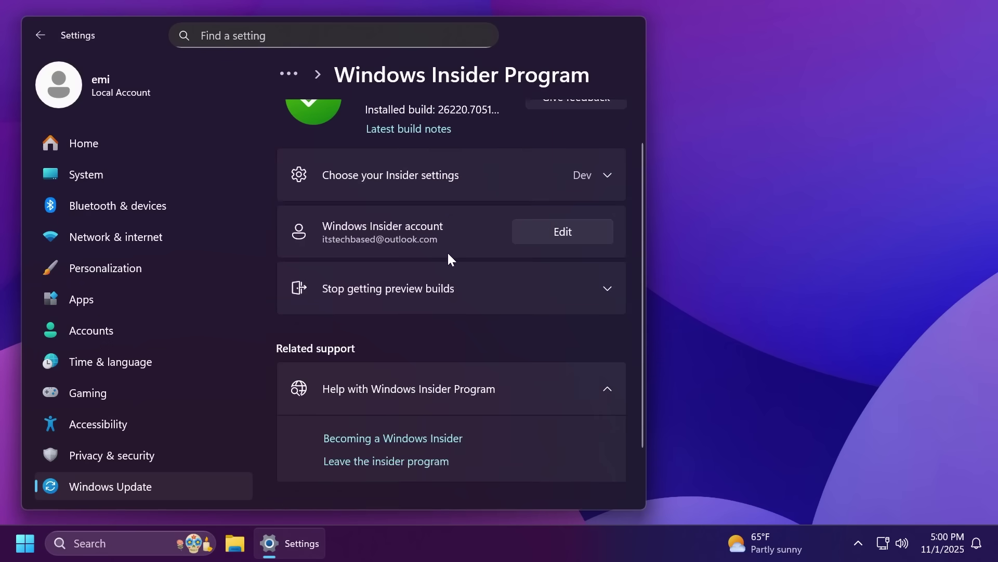
{"action": "left_click", "coordinate": [445, 177]}
{"action": "scroll", "coordinate": [407, 335], "scroll_direction": "down", "scroll_amount": 1}
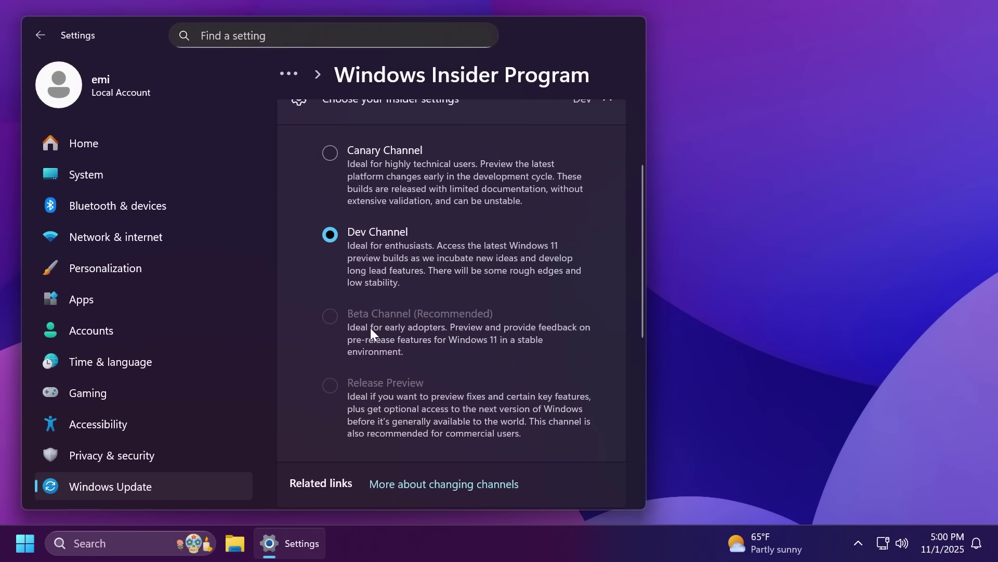
{"action": "scroll", "coordinate": [401, 330], "scroll_direction": "up", "scroll_amount": 1}
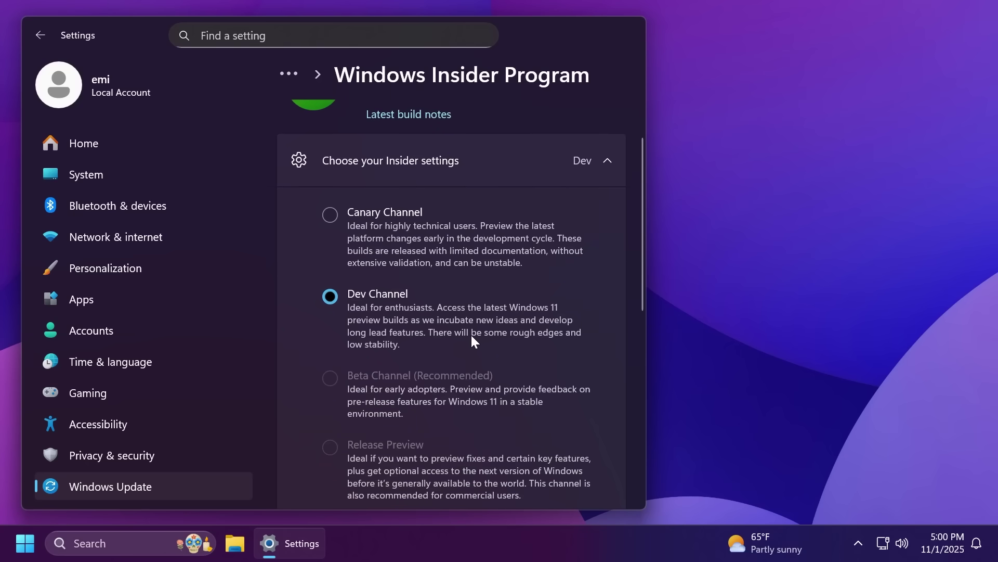
{"action": "scroll", "coordinate": [457, 327], "scroll_direction": "up", "scroll_amount": 1}
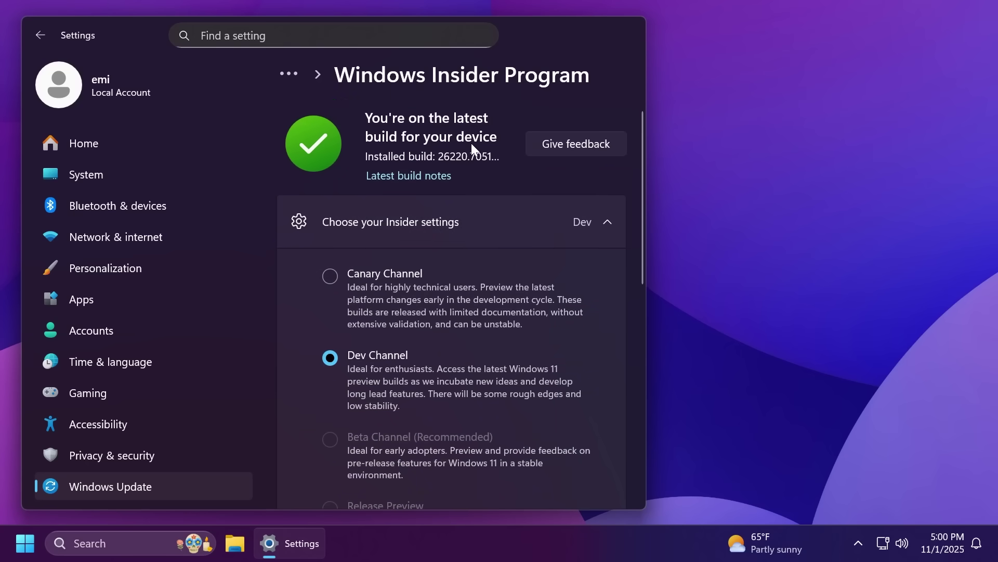
{"action": "key", "text": "alt+F4"}
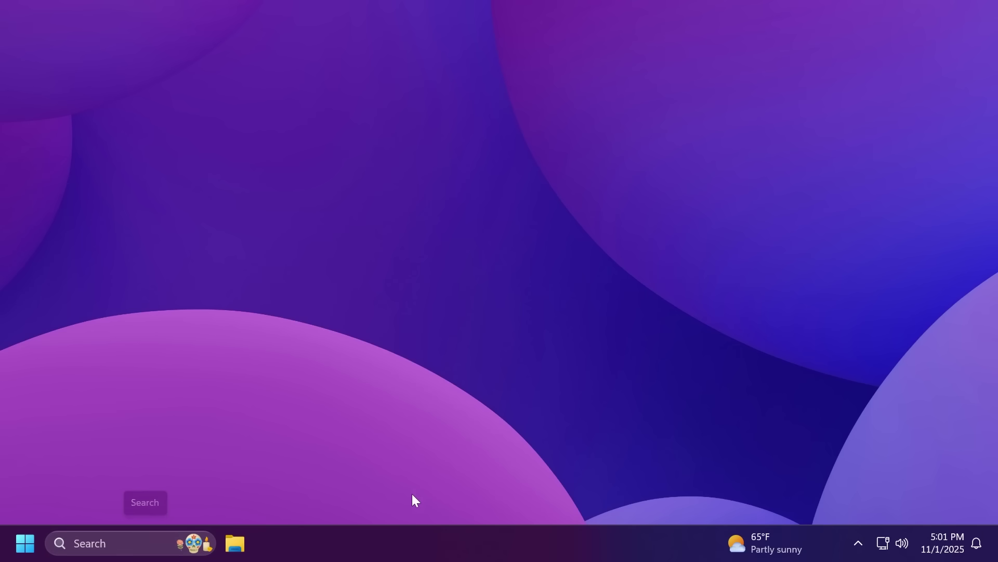
Turn on Ask Copilot in Taskbar settings so an Ask Copilot anything box replaces Search.
{"action": "right_click", "coordinate": [396, 546]}
{"action": "left_click", "coordinate": [435, 513]}
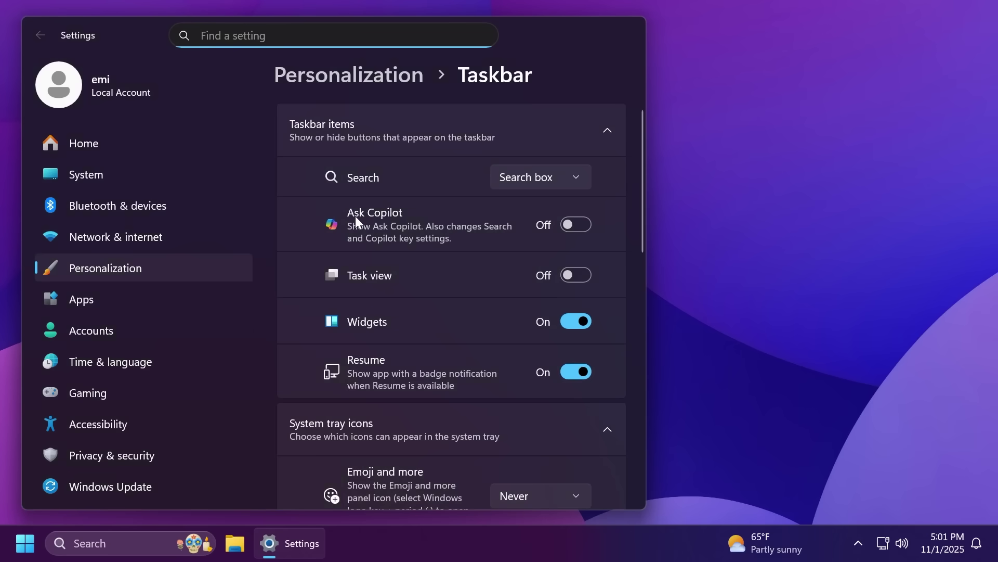
{"action": "left_click", "coordinate": [435, 240]}
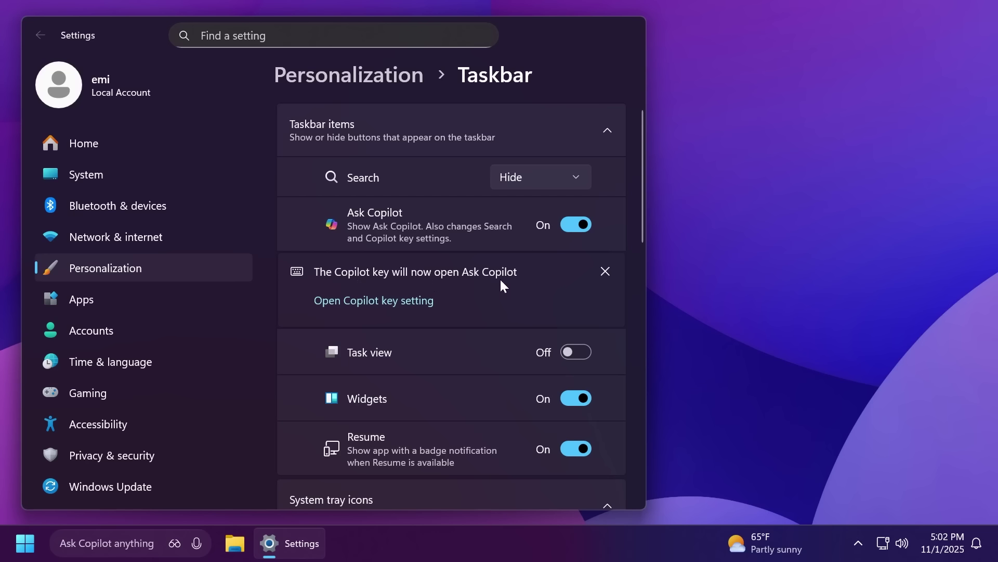
Review the Customize Copilot key options, cancel the Custom app choice to keep Ask Copilot, and close Settings.
{"action": "left_click", "coordinate": [363, 301]}
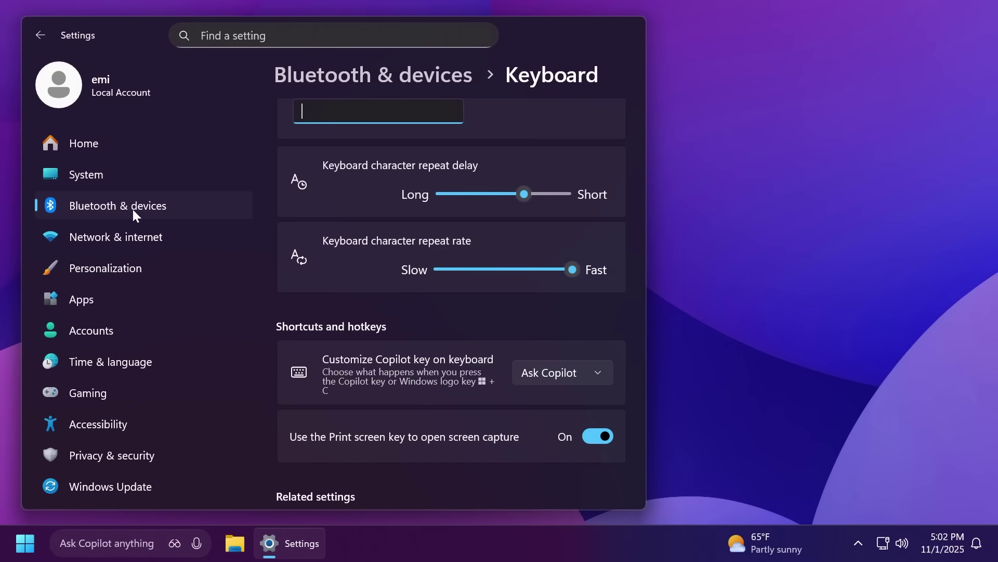
{"action": "scroll", "coordinate": [442, 322], "scroll_direction": "down", "scroll_amount": 3}
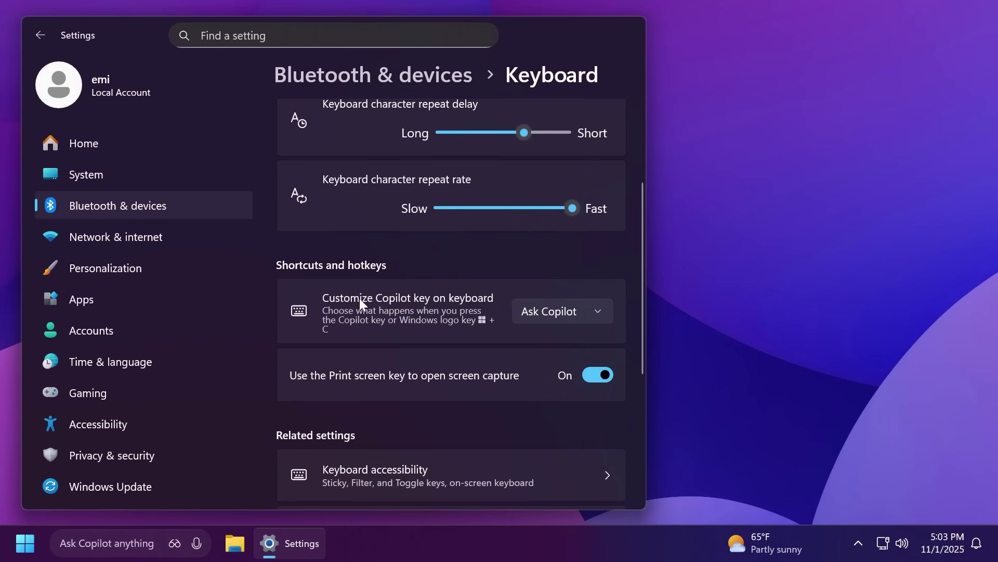
{"action": "left_click", "coordinate": [569, 318]}
{"action": "left_click", "coordinate": [402, 314]}
{"action": "key", "text": "space"}
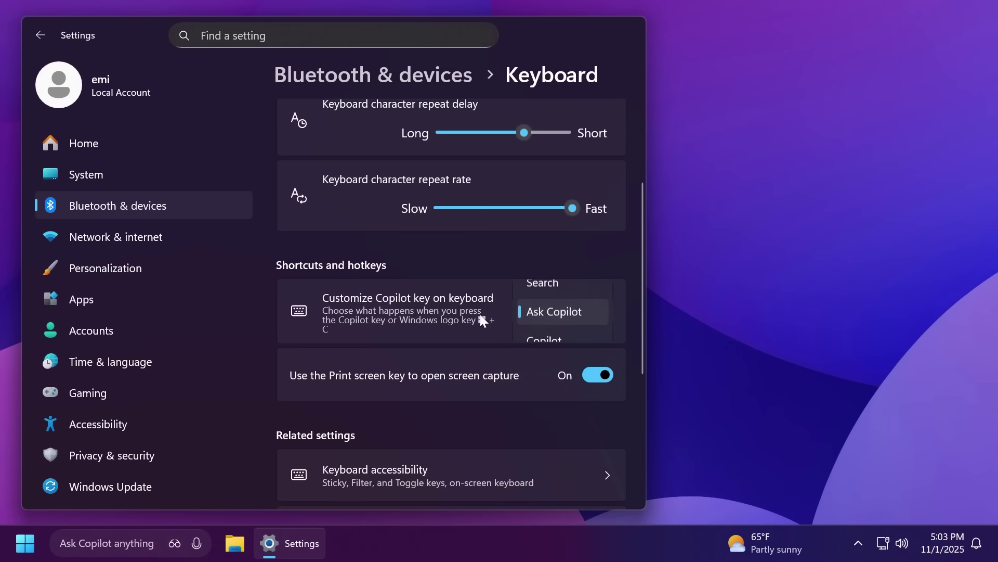
{"action": "left_click", "coordinate": [523, 371]}
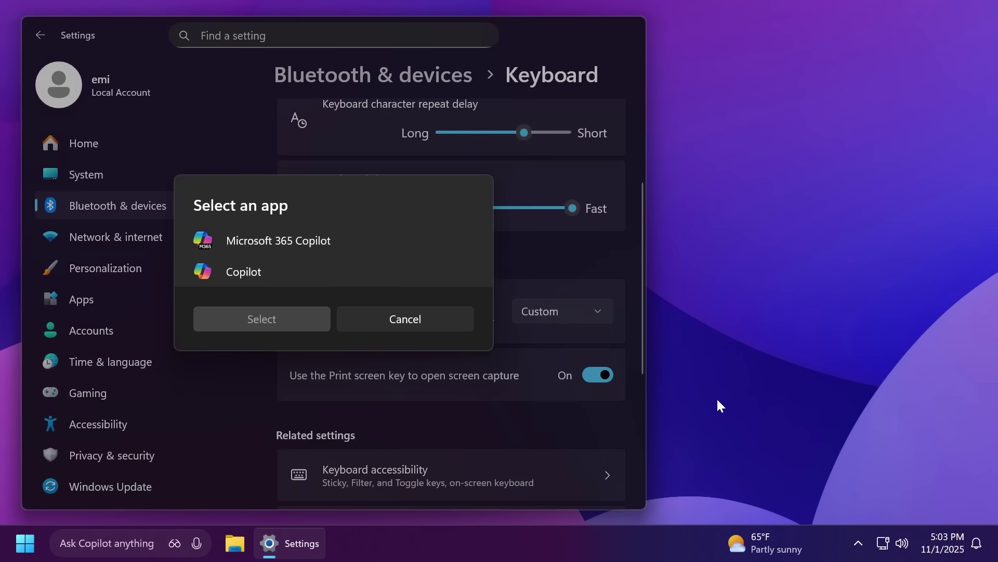
{"action": "left_click", "coordinate": [406, 318]}
{"action": "key", "text": "alt+F4"}
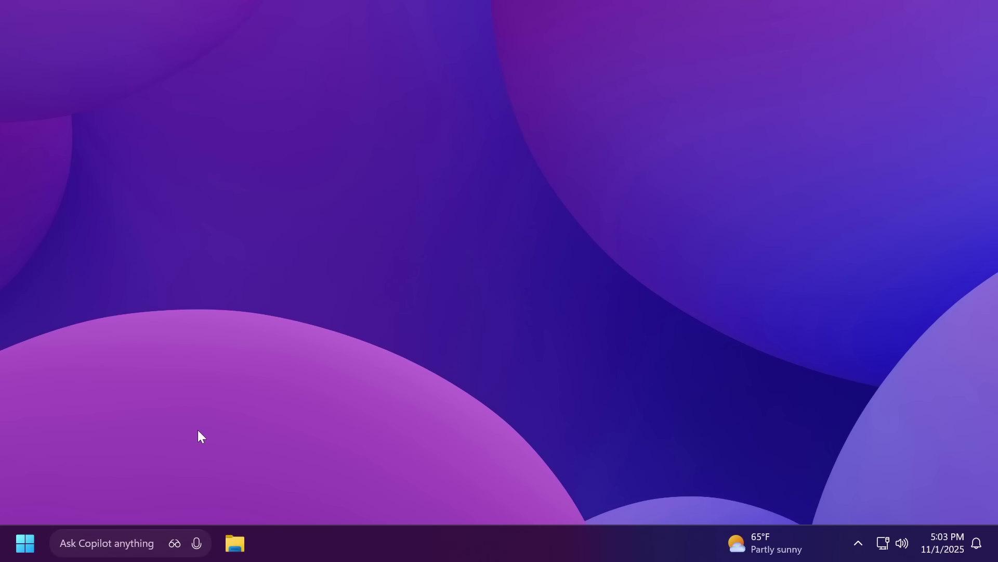
Search 'store' in Ask Copilot and expand to full results showing Microsoft Store as best match.
{"action": "left_click", "coordinate": [108, 538]}
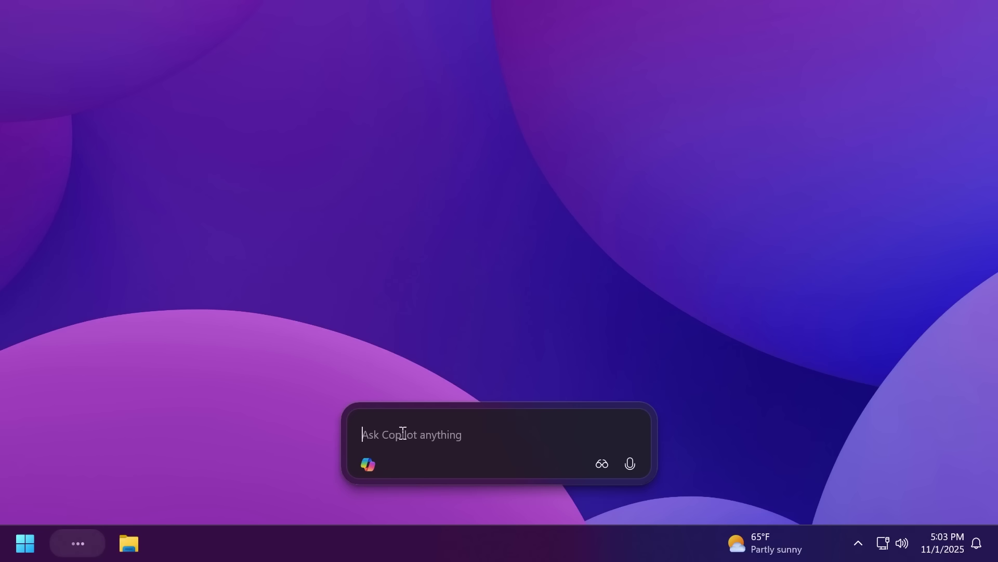
{"action": "type", "text": "store"}
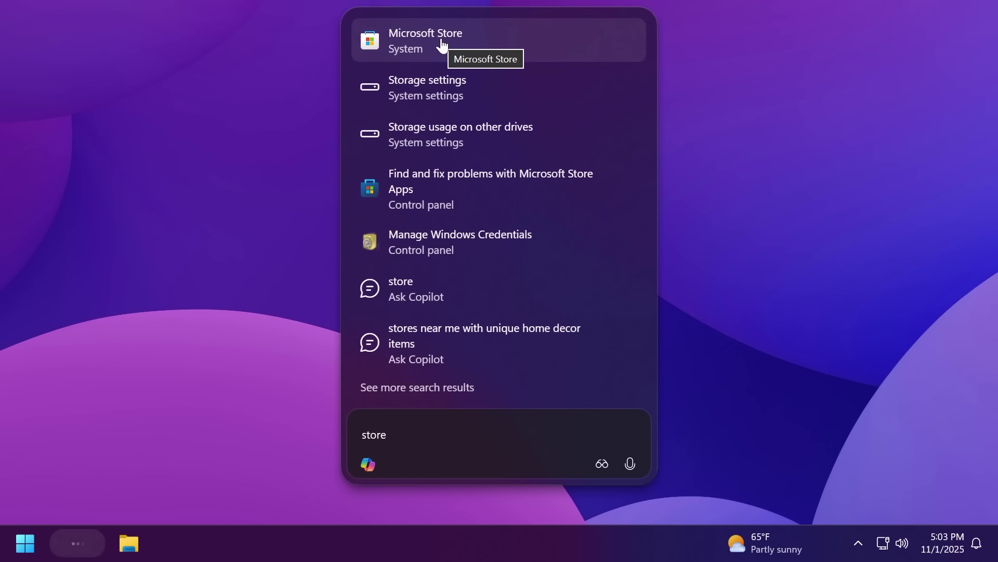
{"action": "left_click", "coordinate": [406, 389]}
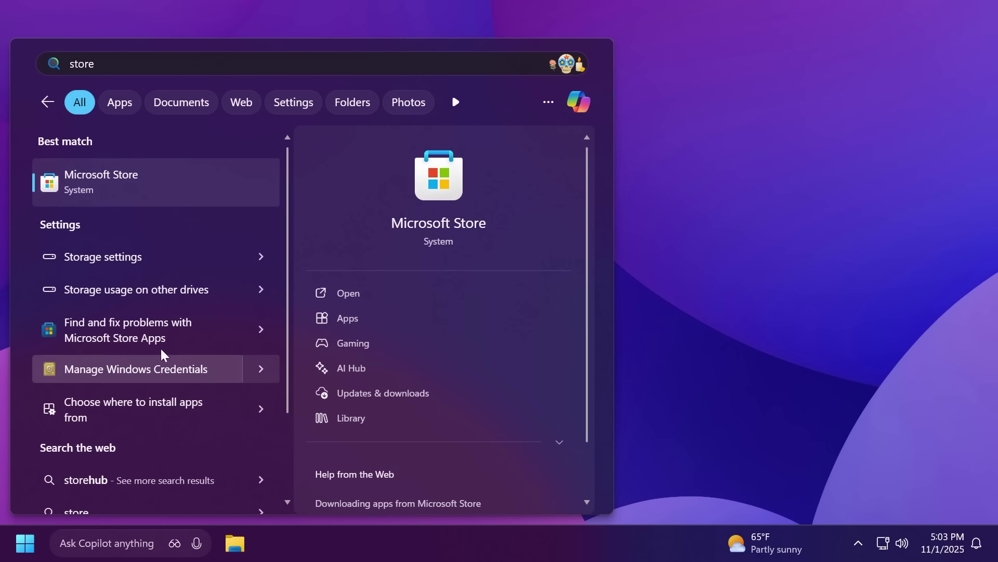
Search 'store' from the Start menu, then dismiss the search results.
{"action": "left_click", "coordinate": [25, 544]}
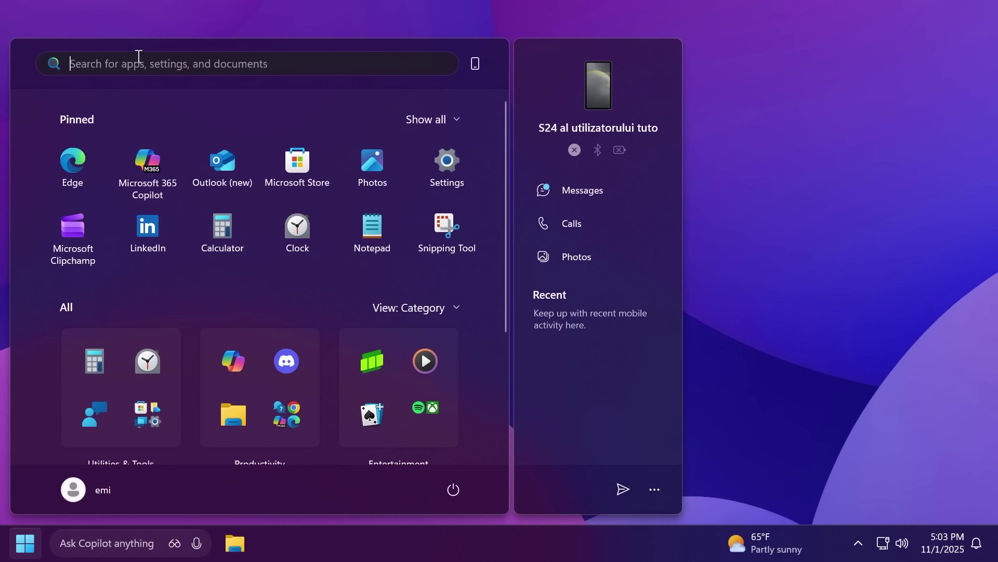
{"action": "type", "text": "store"}
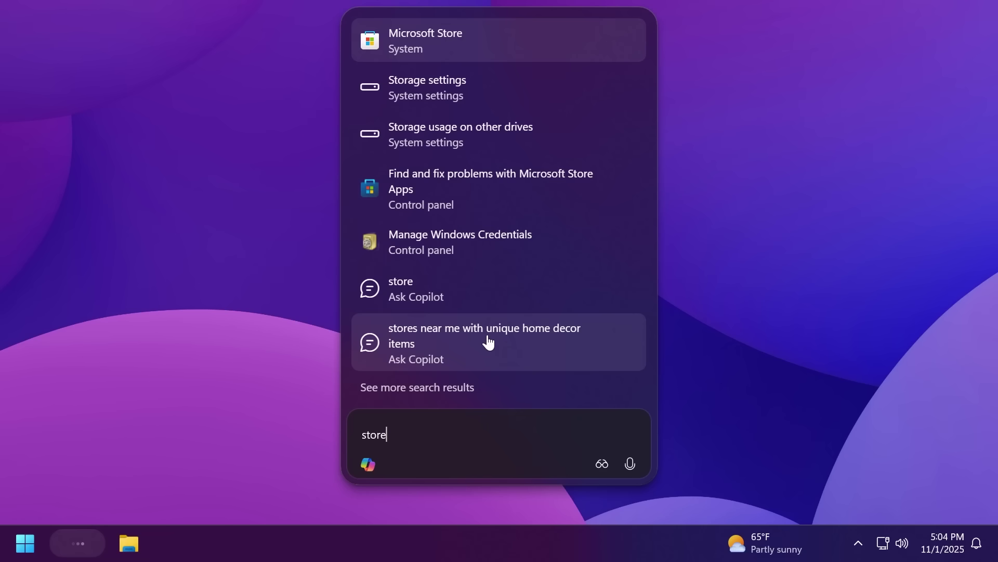
{"action": "left_click", "coordinate": [434, 292]}
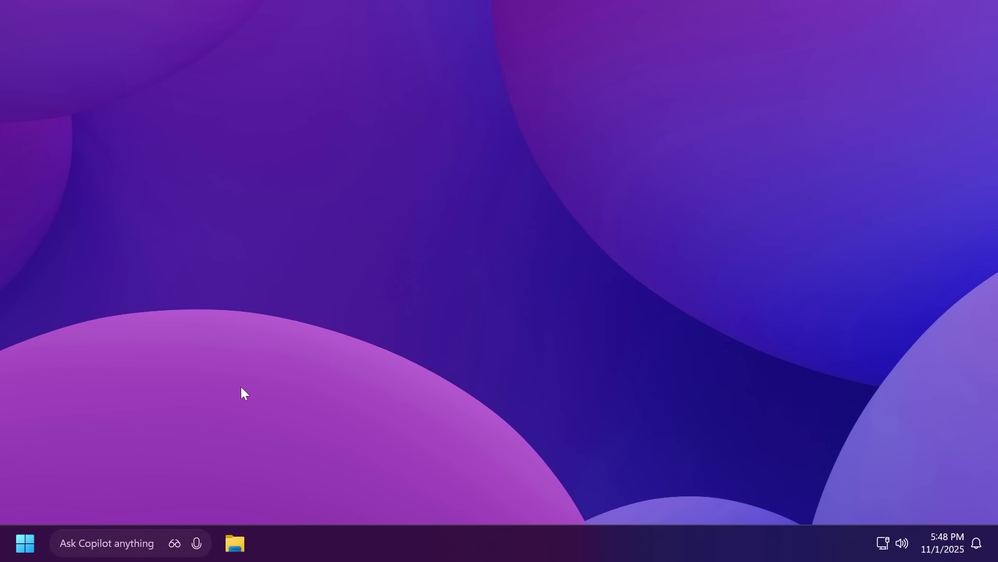
Ask Copilot 'what are the main Windows 11 features' and read the answer in a maximized window.
{"action": "left_click", "coordinate": [110, 544]}
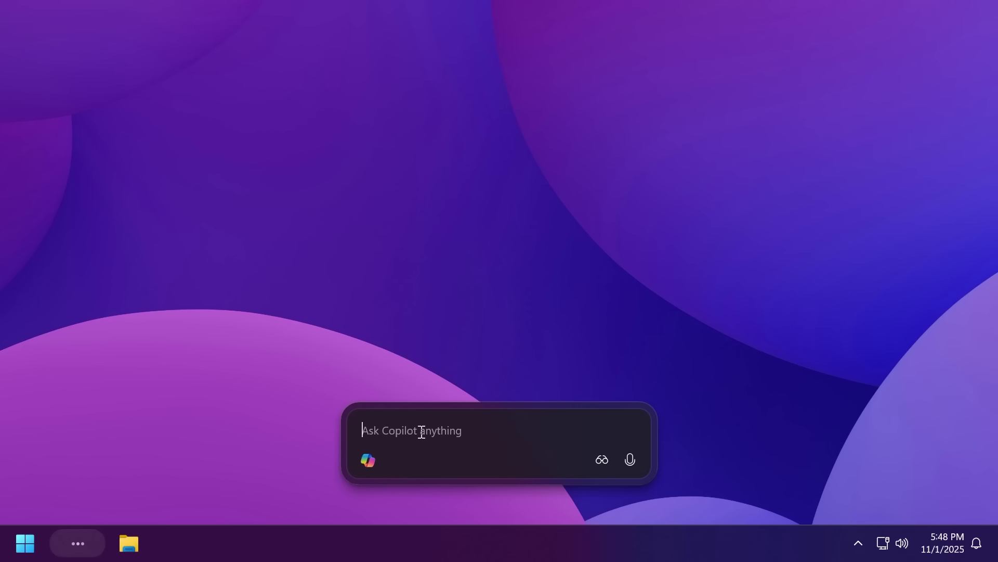
{"action": "type", "text": "what are the main "}
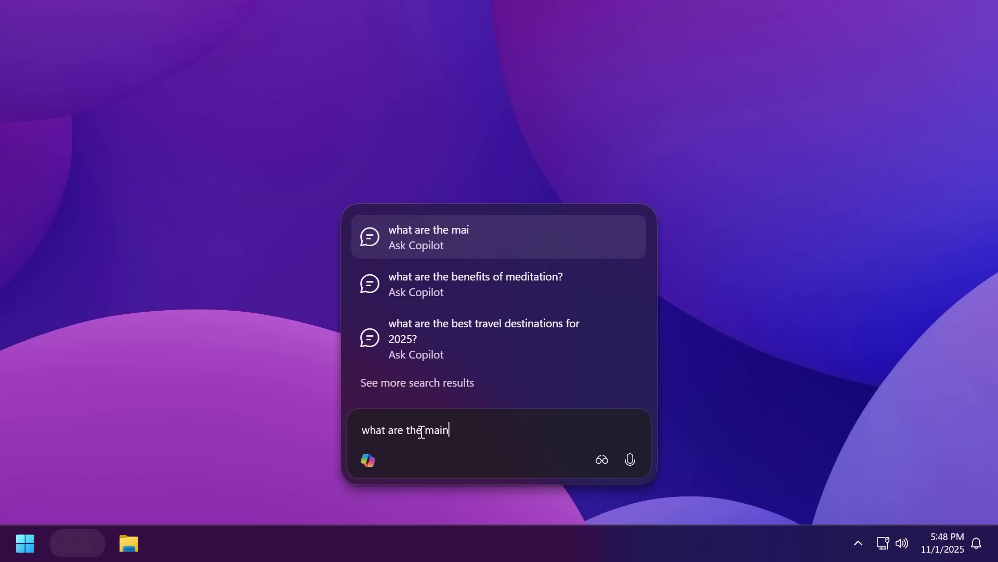
{"action": "type", "text": "Windows 11 features"}
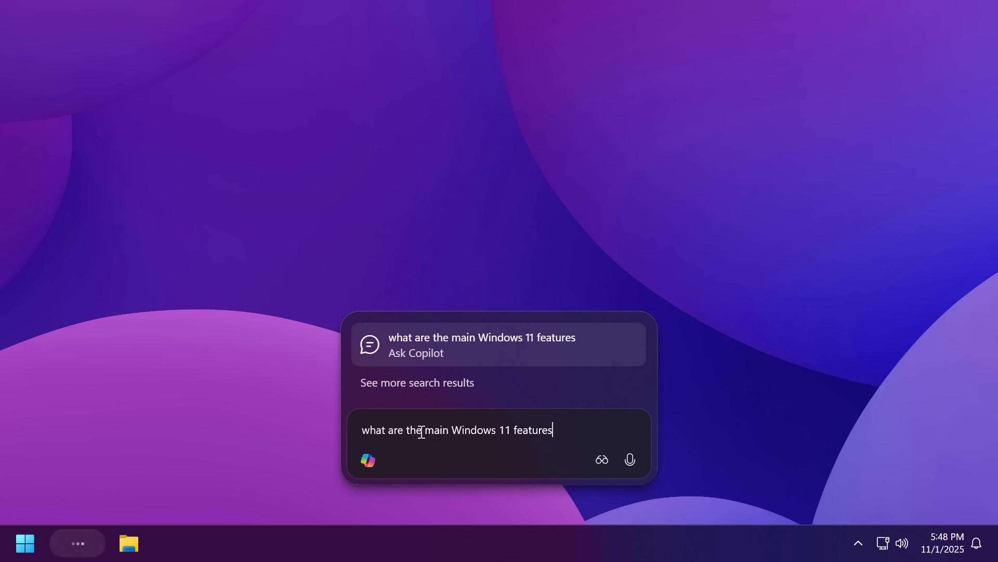
{"action": "key", "text": "Return"}
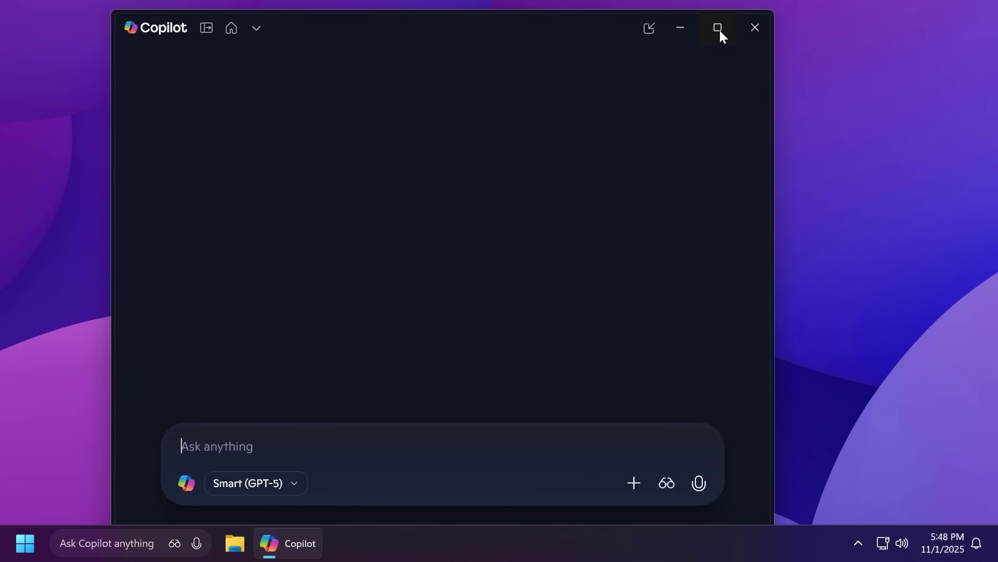
{"action": "left_click", "coordinate": [718, 28]}
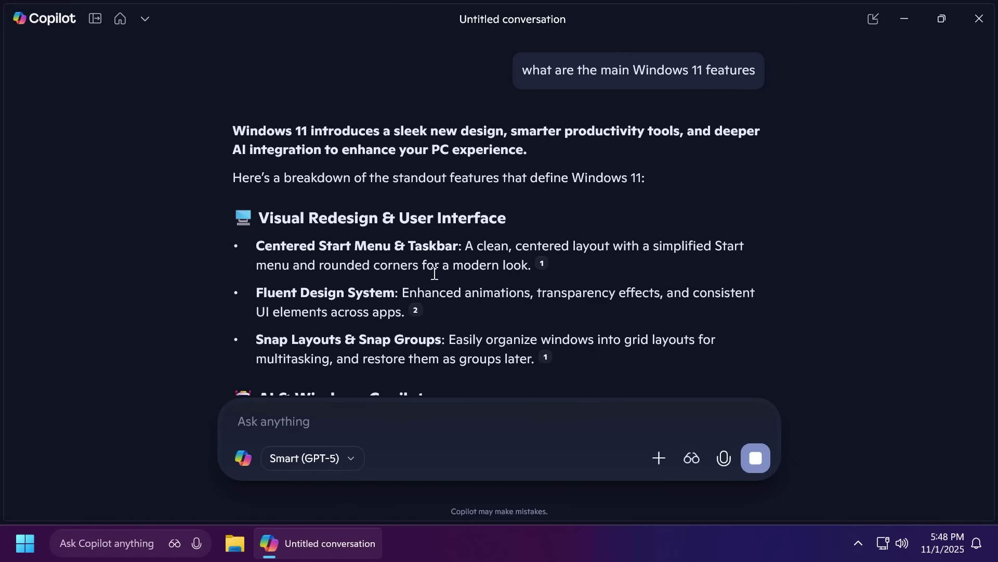
{"action": "scroll", "coordinate": [435, 273], "scroll_direction": "down", "scroll_amount": 2}
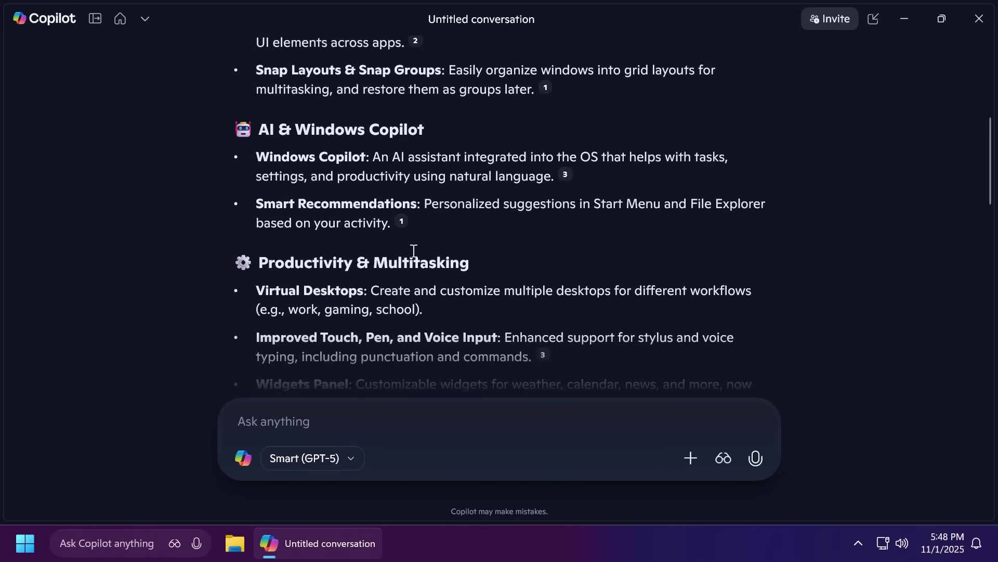
{"action": "scroll", "coordinate": [413, 251], "scroll_direction": "up", "scroll_amount": 5}
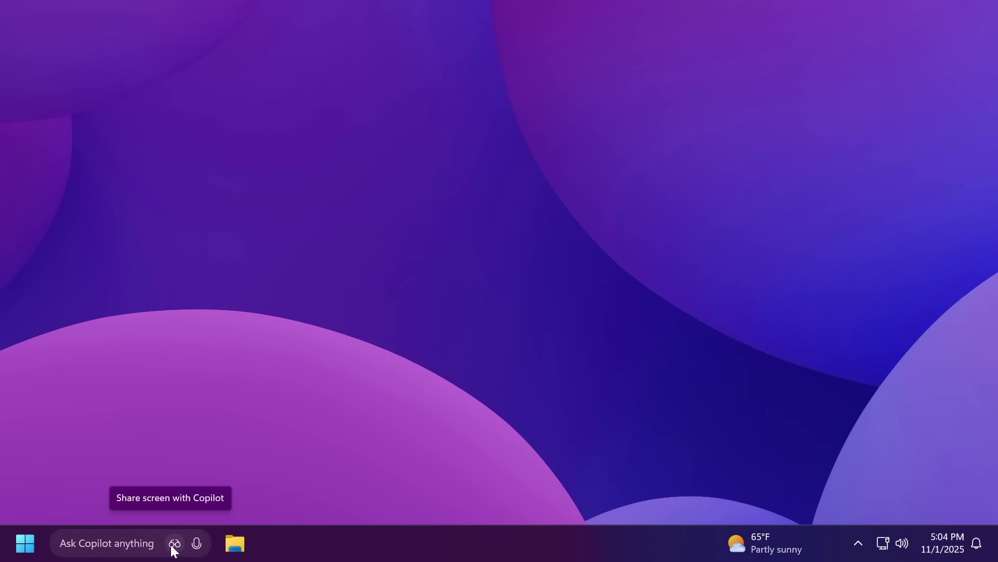
Share Screen 1 with Copilot Vision, restarting the session after closing the first voice chat.
{"action": "left_click", "coordinate": [171, 544]}
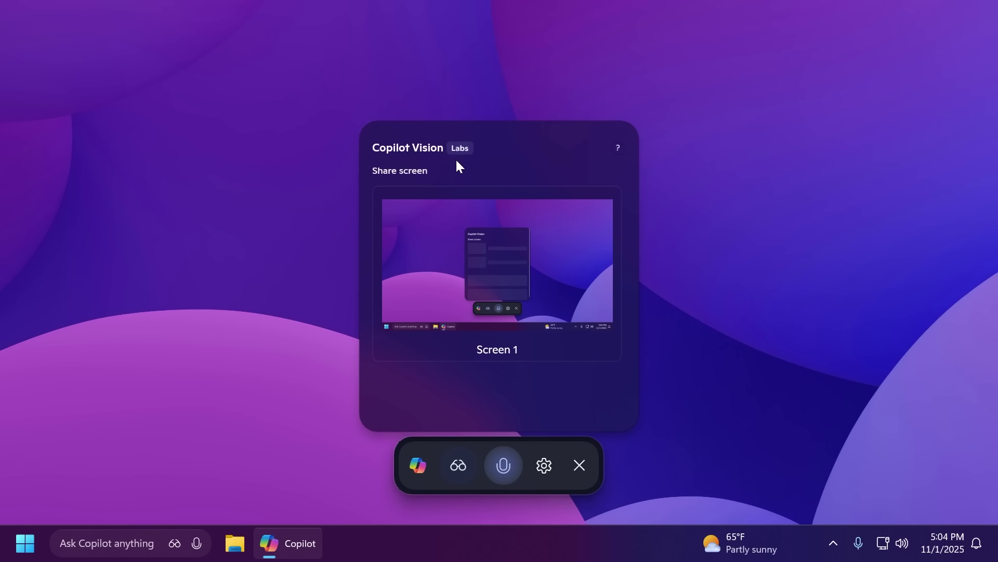
{"action": "left_click", "coordinate": [486, 283]}
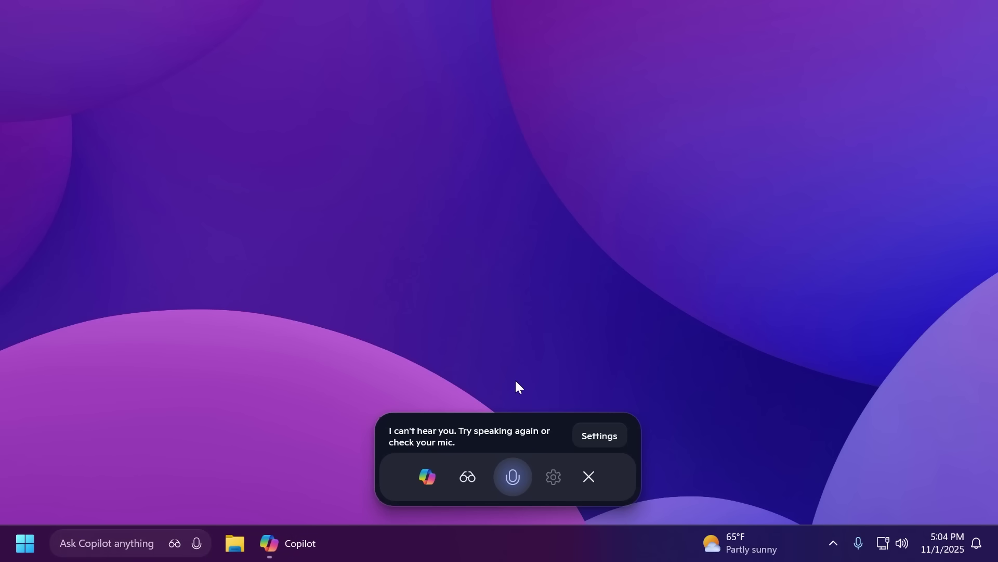
{"action": "left_click", "coordinate": [592, 475]}
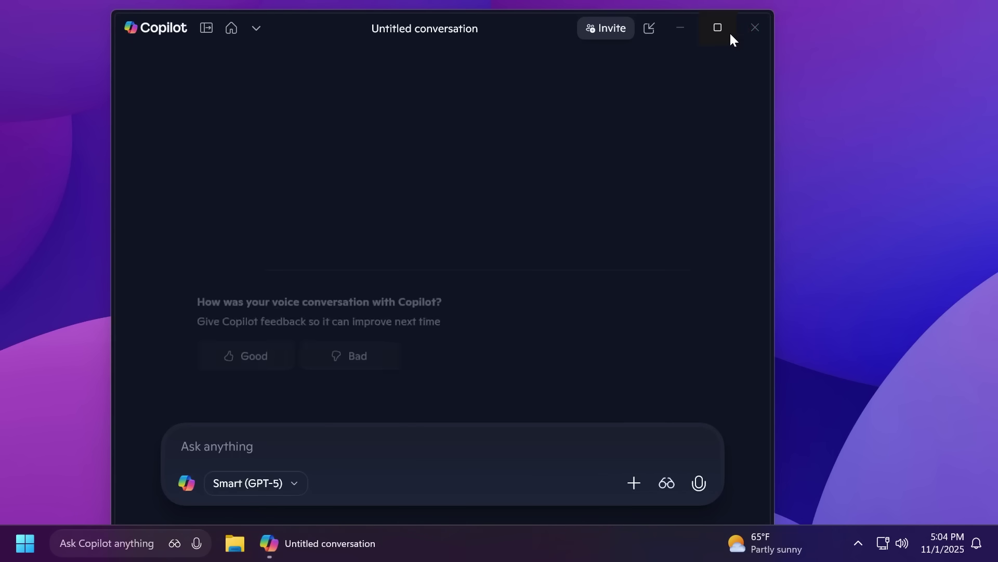
{"action": "left_click", "coordinate": [755, 27]}
{"action": "left_click", "coordinate": [174, 544]}
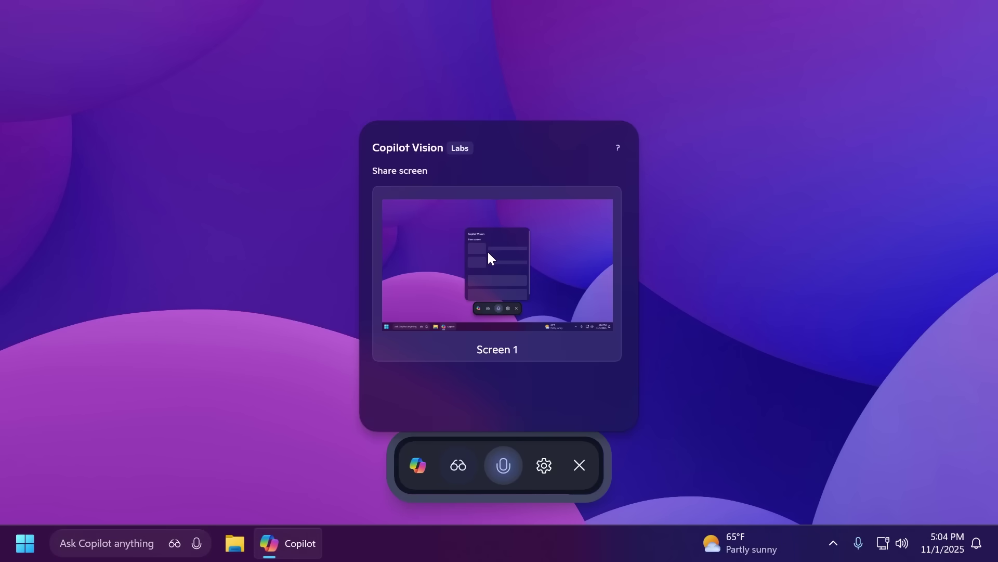
{"action": "left_click", "coordinate": [488, 250]}
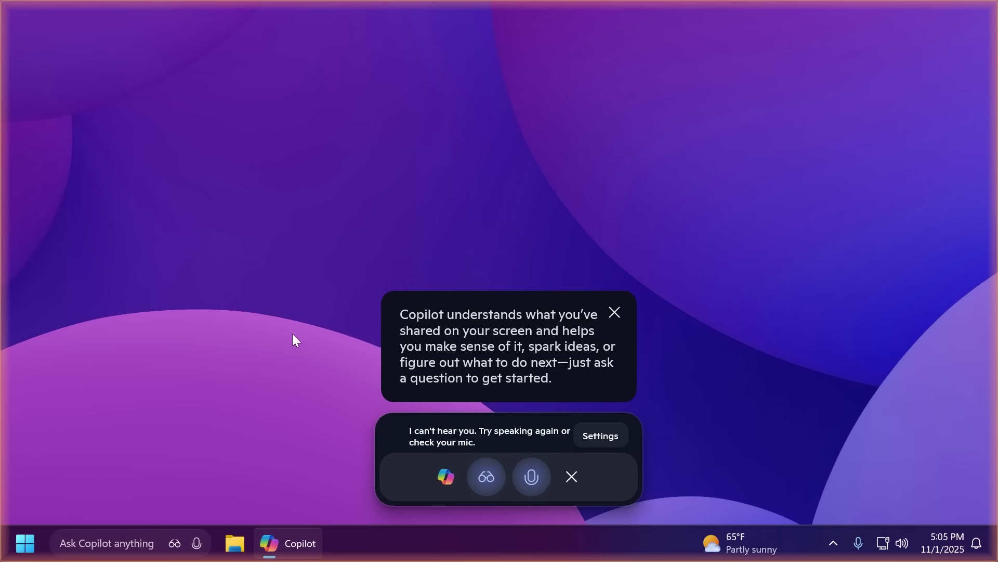
Open the microphone Settings, stop Copilot Vision, and close both the Copilot and Settings windows.
{"action": "left_click", "coordinate": [603, 437]}
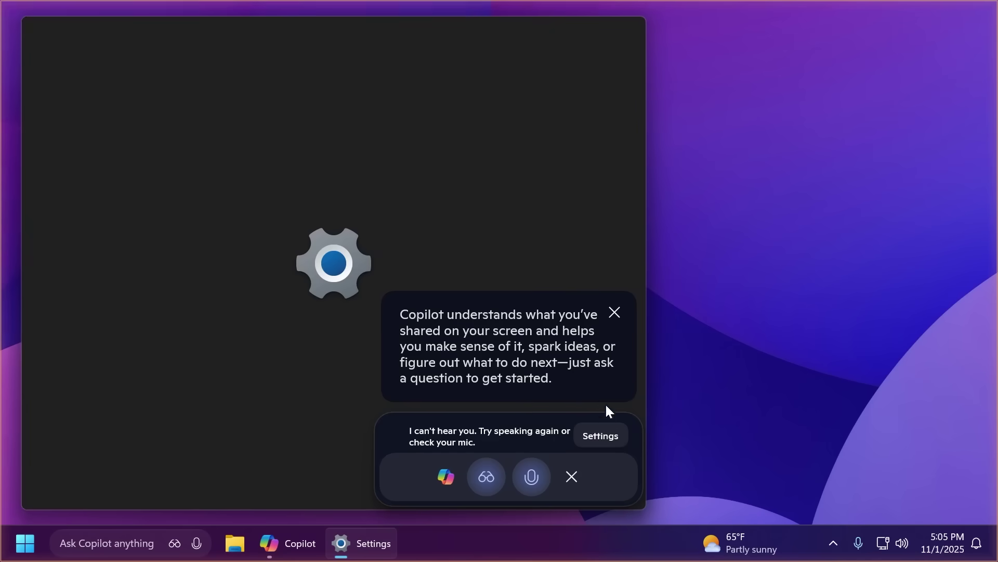
{"action": "left_click", "coordinate": [569, 477]}
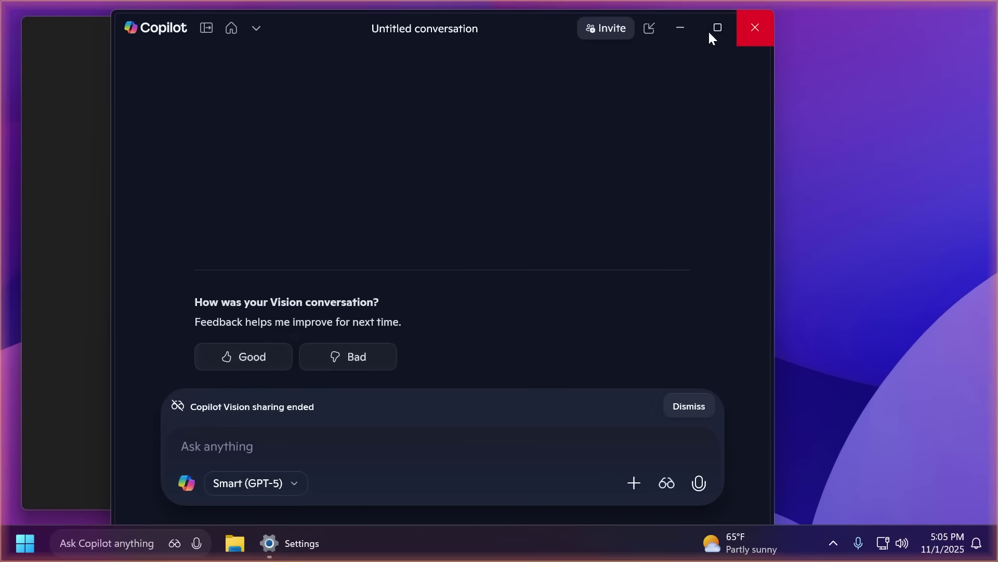
{"action": "left_click", "coordinate": [749, 27]}
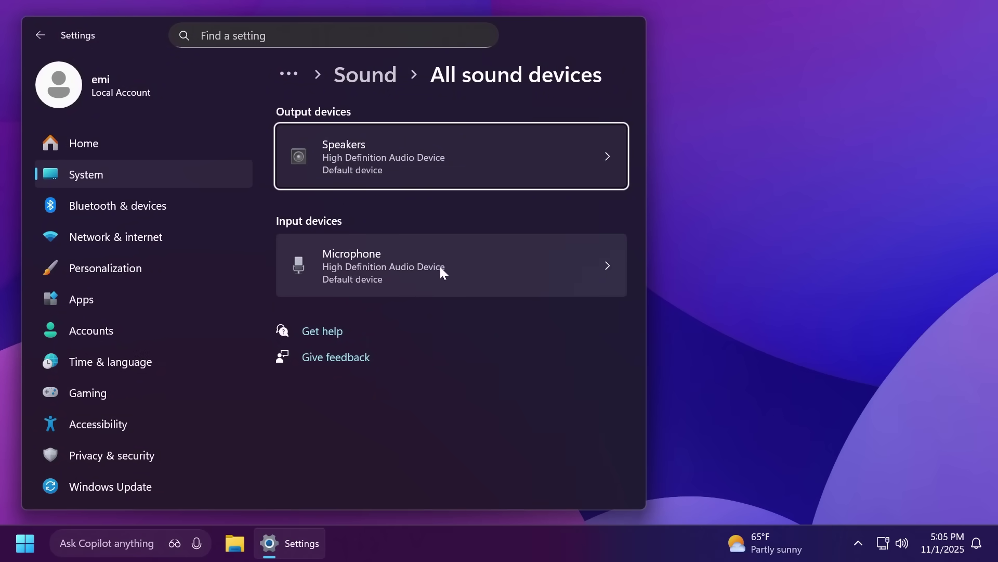
{"action": "left_click", "coordinate": [631, 27]}
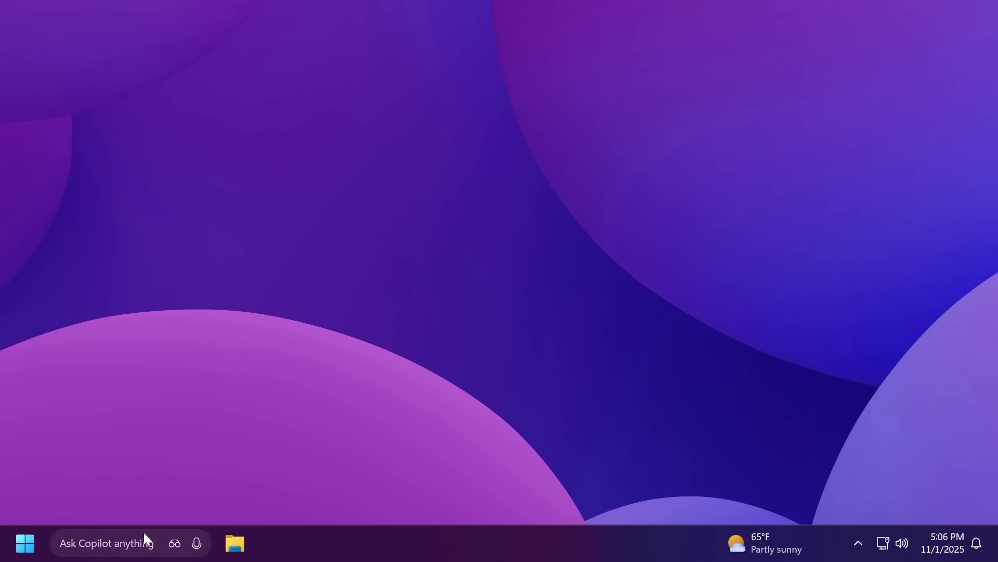
Search 'store' in the Ask Copilot box, replace it with 'notepad', then dismiss the results.
{"action": "left_click", "coordinate": [117, 544]}
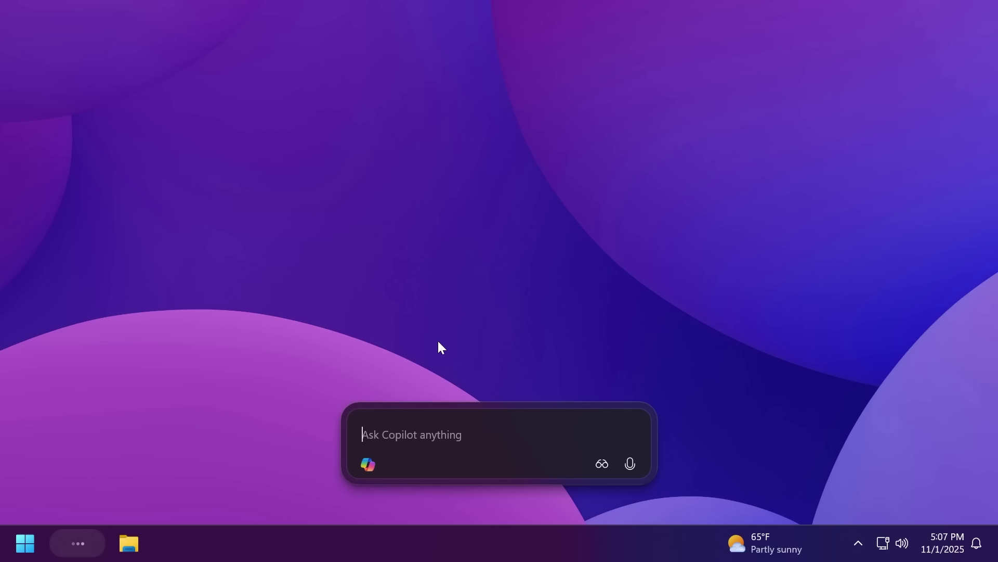
{"action": "type", "text": "store"}
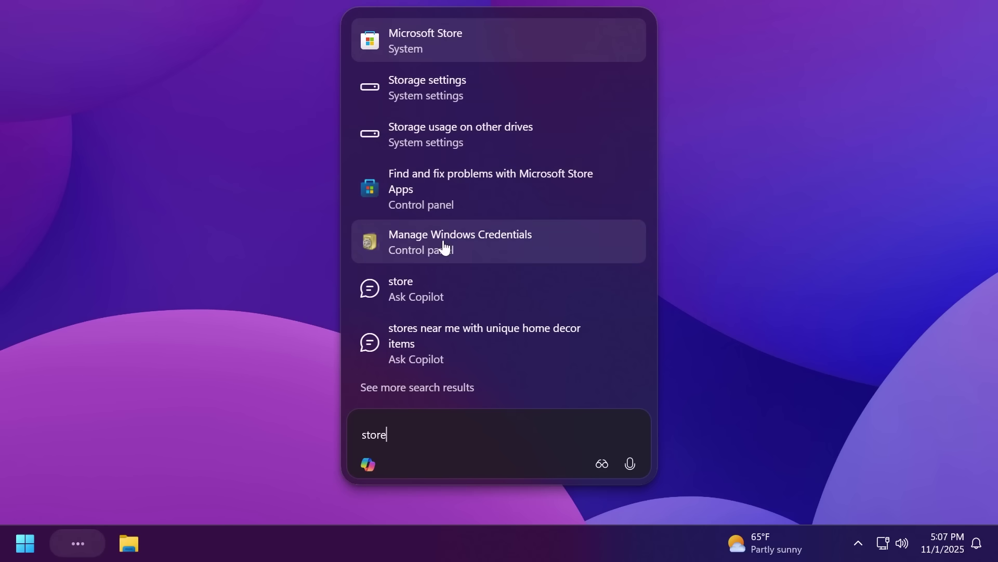
{"action": "left_click", "coordinate": [419, 439]}
{"action": "key", "text": "ctrl+a"}
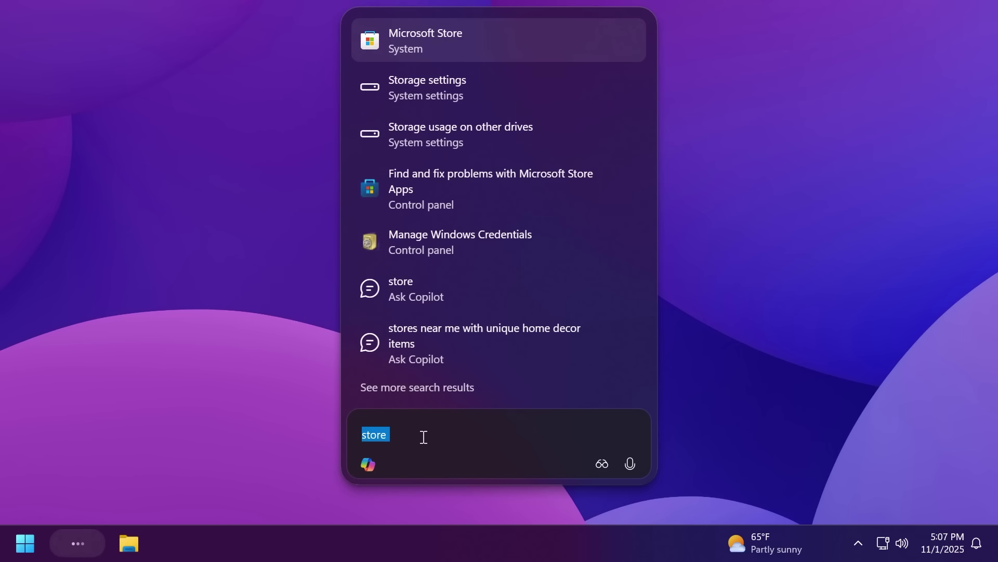
{"action": "type", "text": "notepad"}
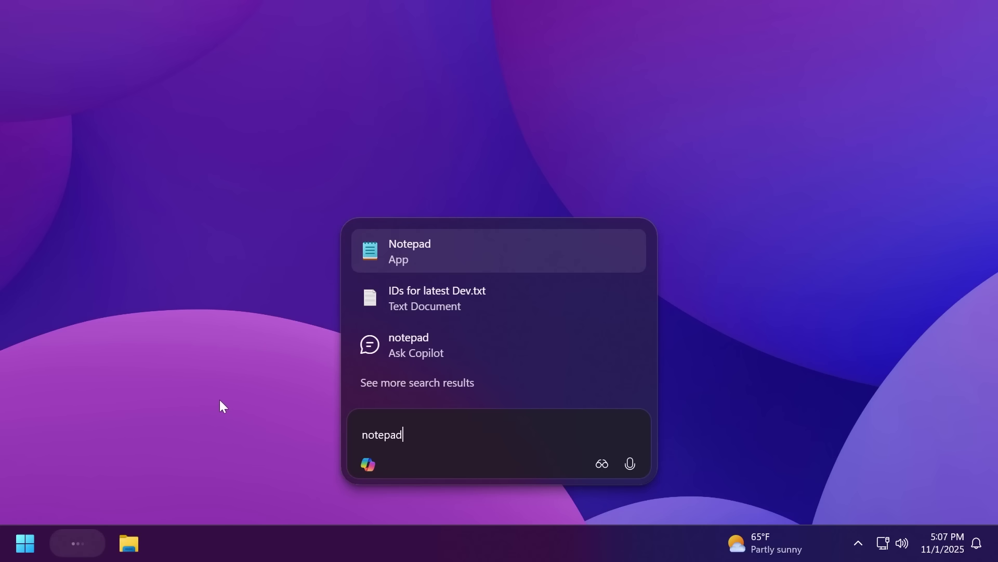
{"action": "left_click", "coordinate": [210, 418]}
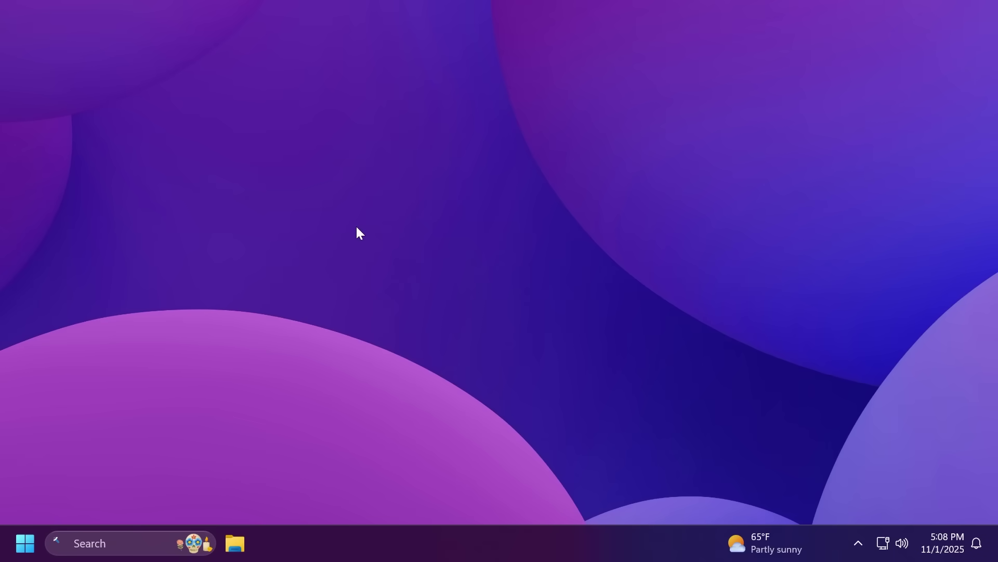
Open Settings to the Gaming page to view Full screen experience, then close it.
{"action": "key", "text": "super+i"}
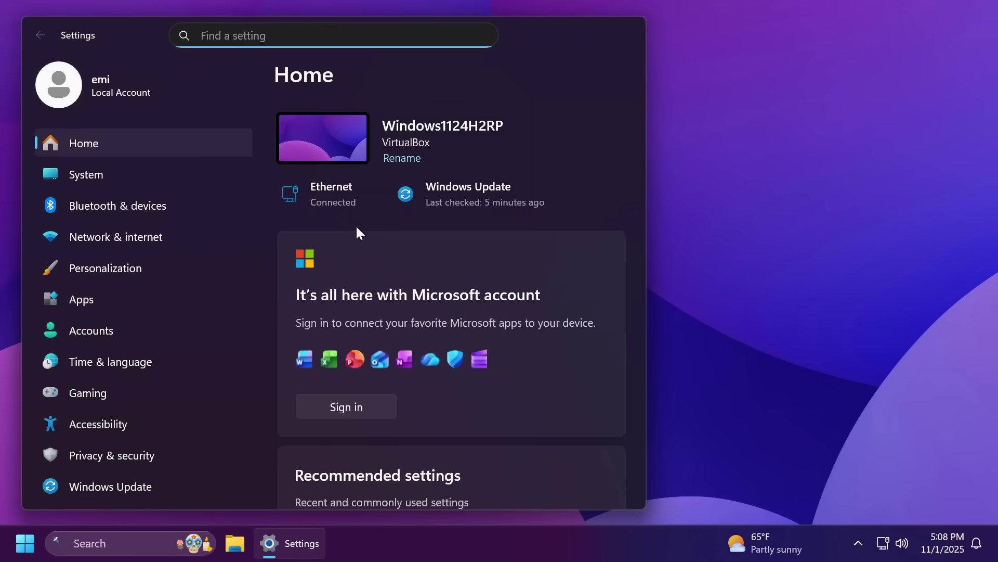
{"action": "left_click", "coordinate": [104, 393]}
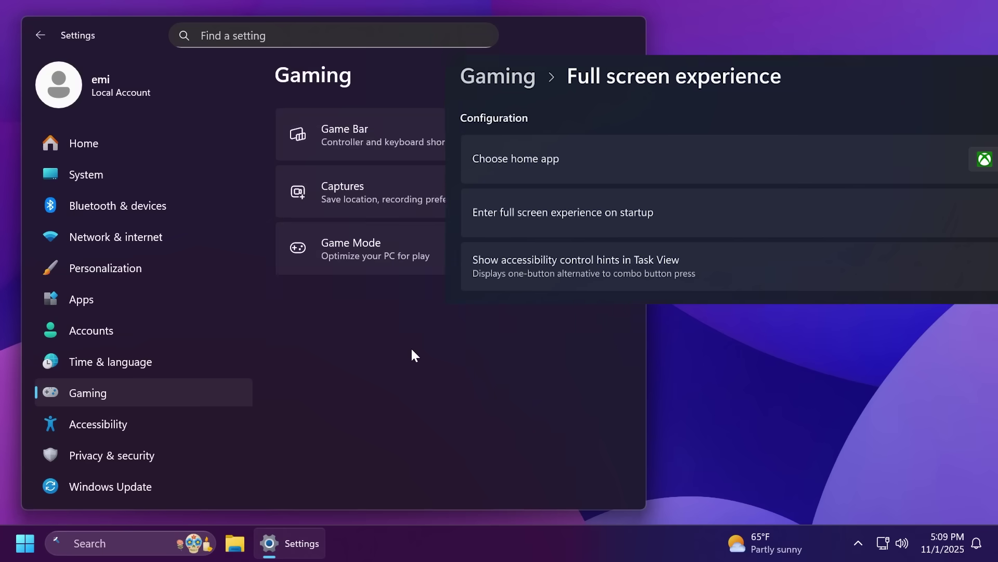
{"action": "key", "text": "alt+F4"}
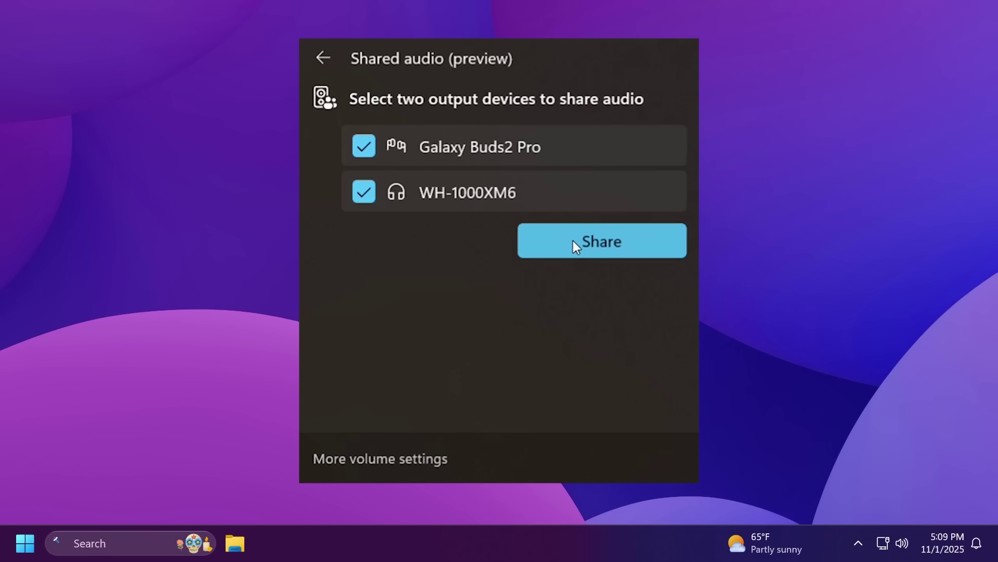
Share audio to both ticked devices from the Shared audio (preview) flyout.
{"action": "left_click", "coordinate": [577, 242]}
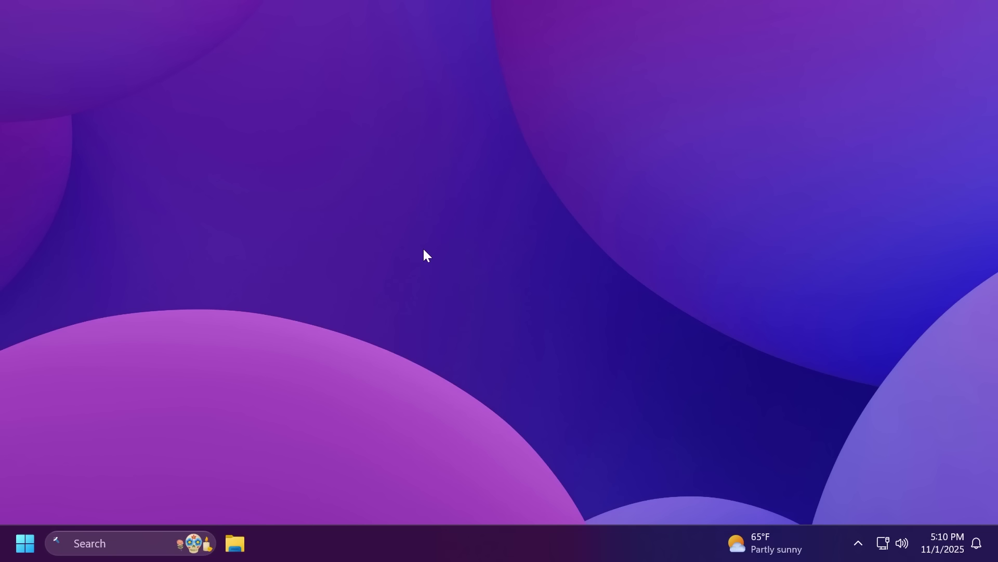
Open Start, then launch File Explorer on the Downloads folder with Win+E.
{"action": "key", "text": "super"}
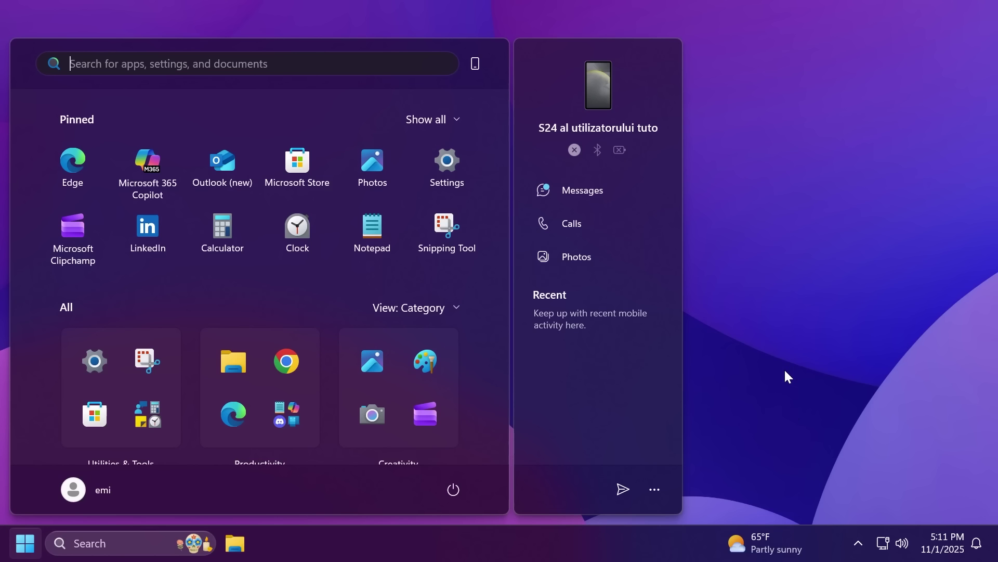
{"action": "key", "text": "super+e"}
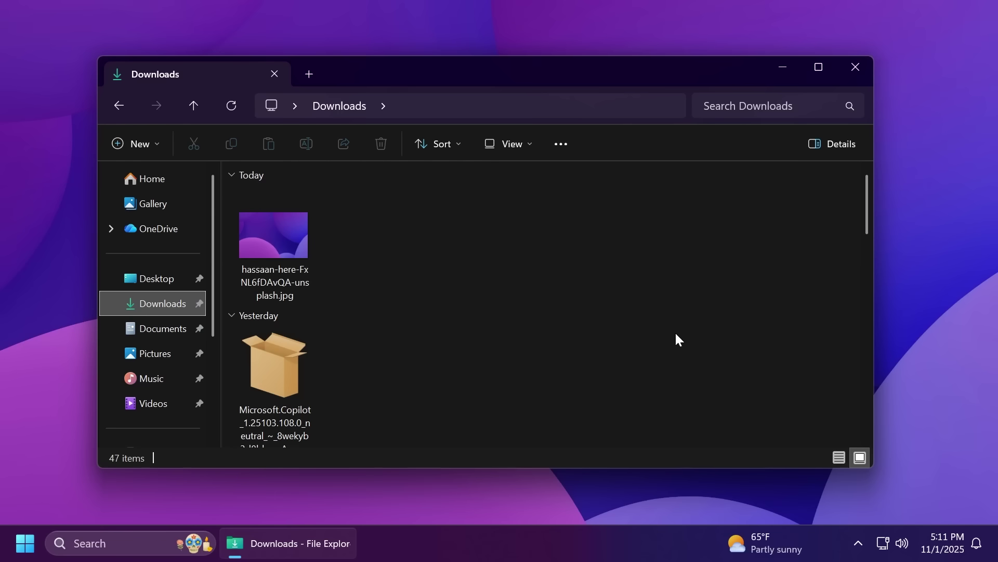
Close the File Explorer Downloads window with Alt+F4.
{"action": "key", "text": "alt+F4"}
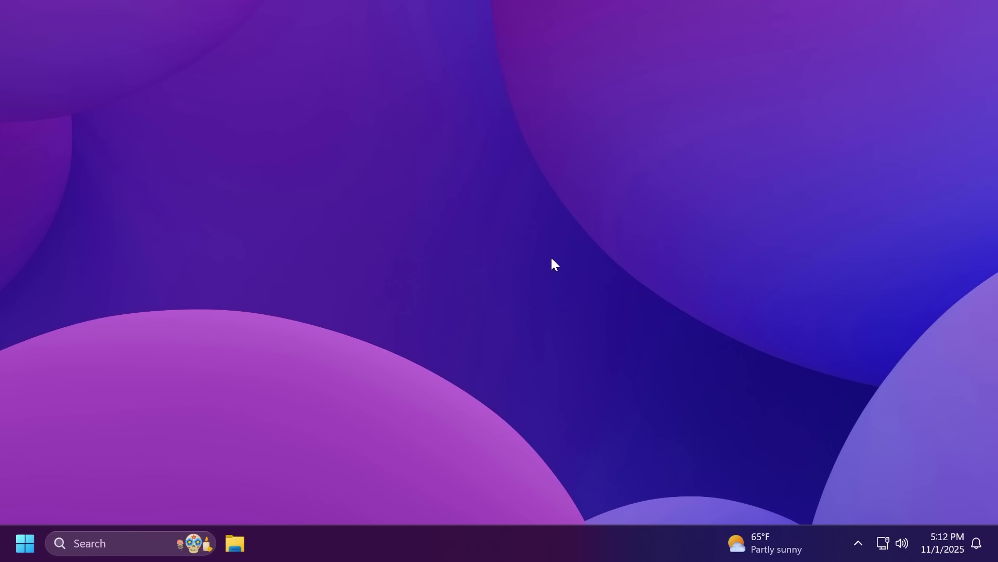
{"action": "key", "text": "super+i"}
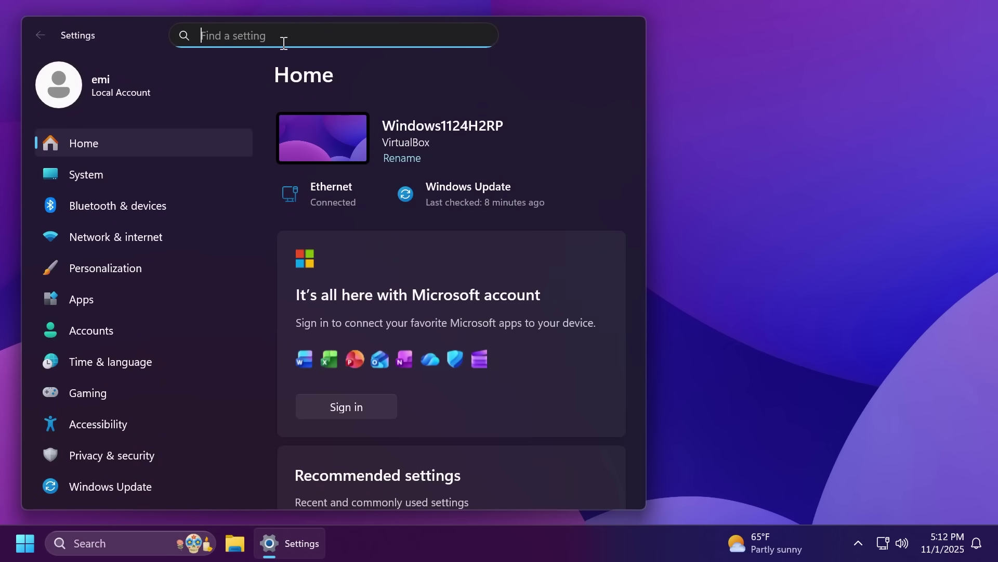
{"action": "key", "text": "alt+F4"}
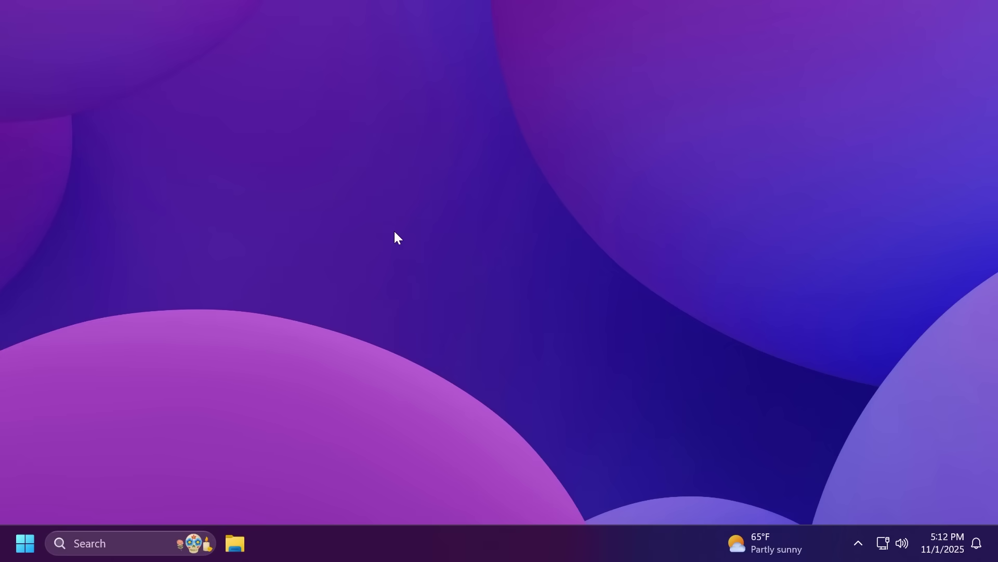